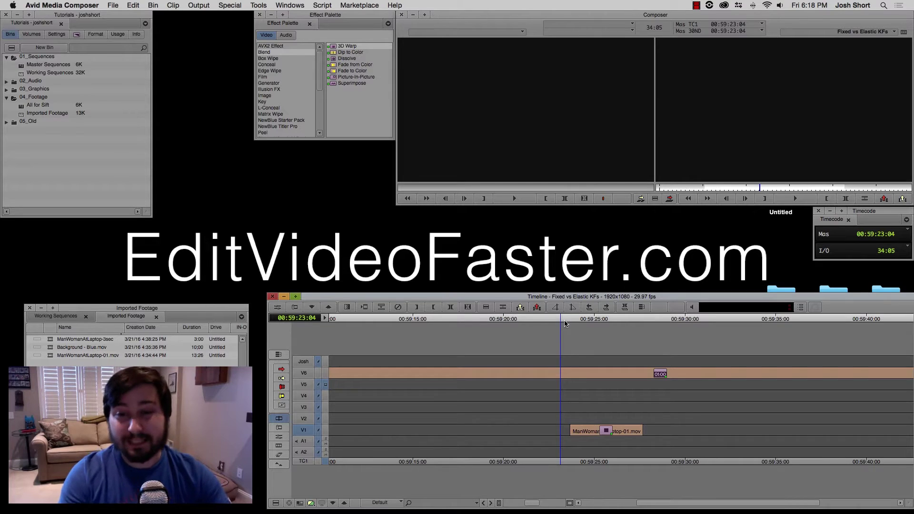
Step: Scrub the playhead across the start of the ManWomanAtLaptop-01.mov clip on V1
{"action": "left_click_drag", "start_coordinate": [561, 322], "coordinate": [604, 433]}
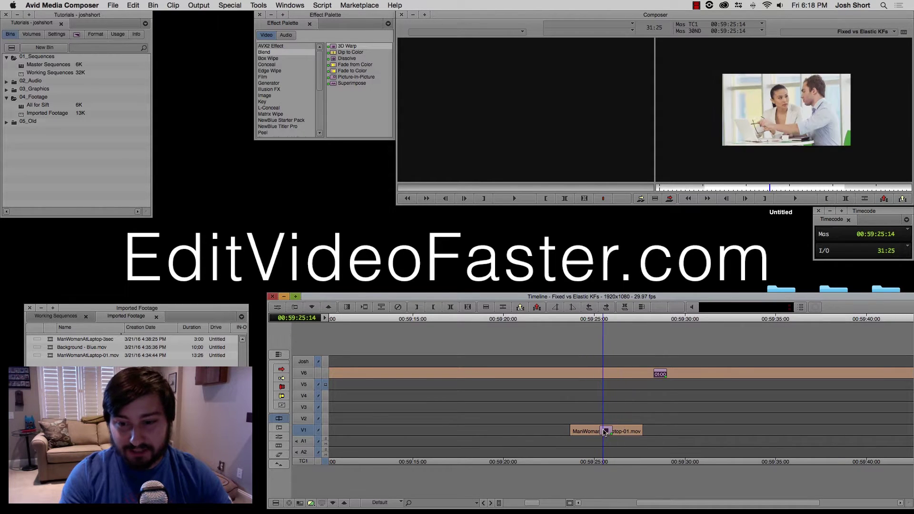
{"action": "left_click", "coordinate": [278, 437]}
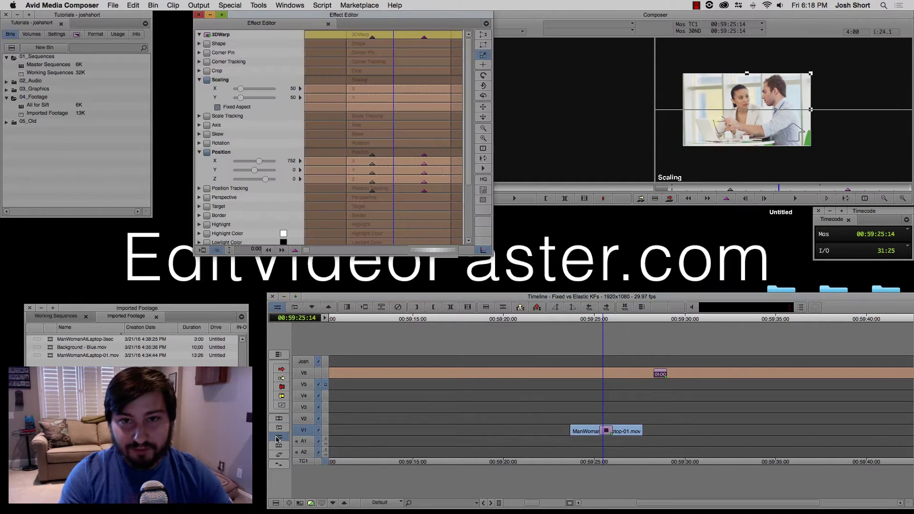
{"action": "left_click", "coordinate": [372, 39]}
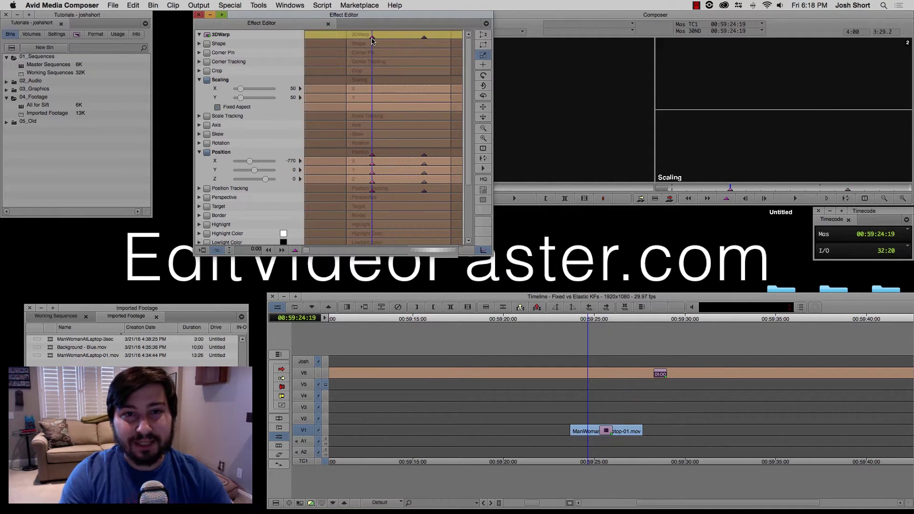
{"action": "left_click", "coordinate": [424, 38]}
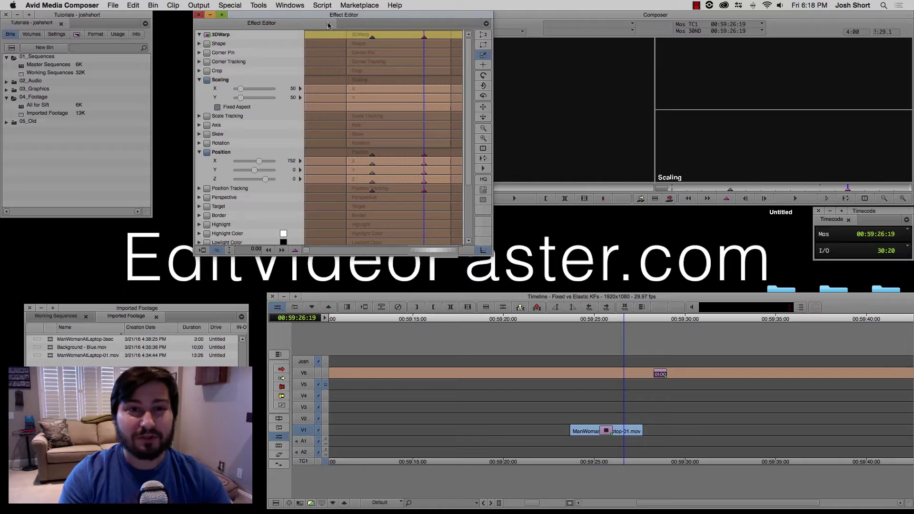
Step: Exit the 3D Warp settings and play the sequence from before the clip, then stop
{"action": "key", "text": "super+w"}
{"action": "left_click_drag", "start_coordinate": [584, 321], "coordinate": [567, 321]}
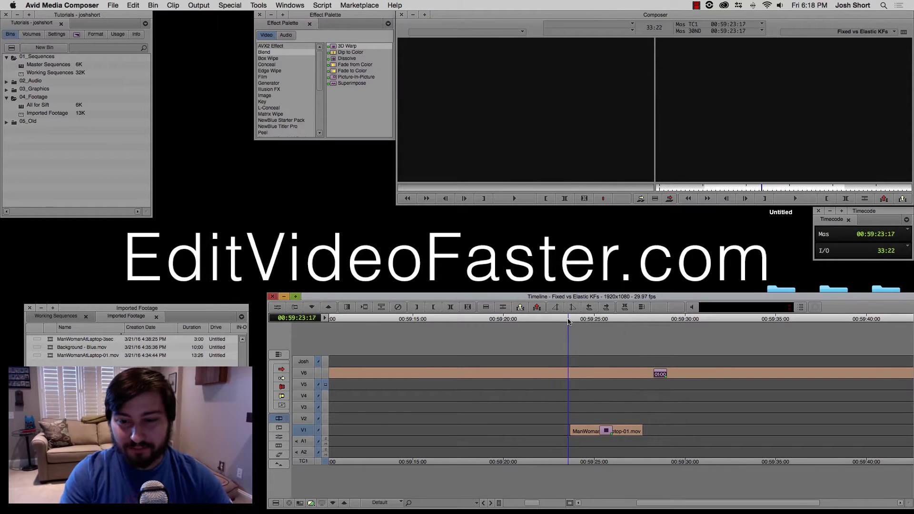
{"action": "key", "text": "space"}
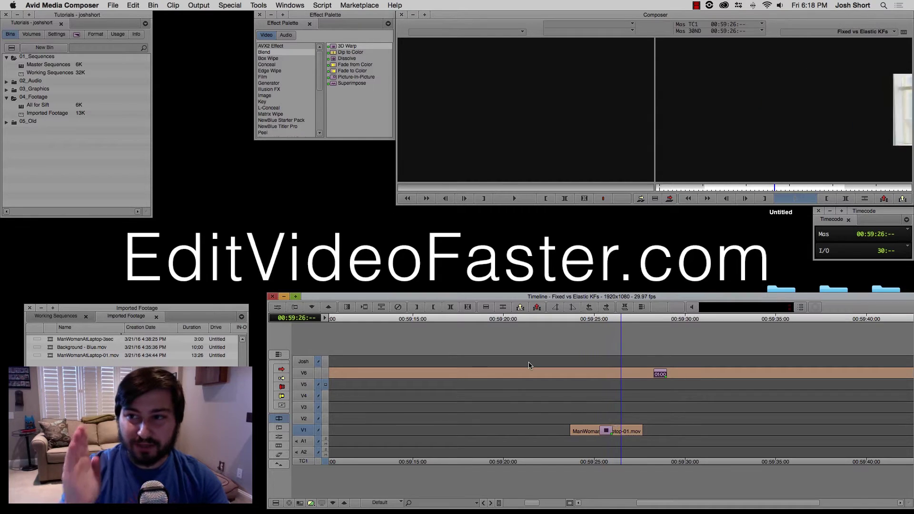
{"action": "key", "text": "space"}
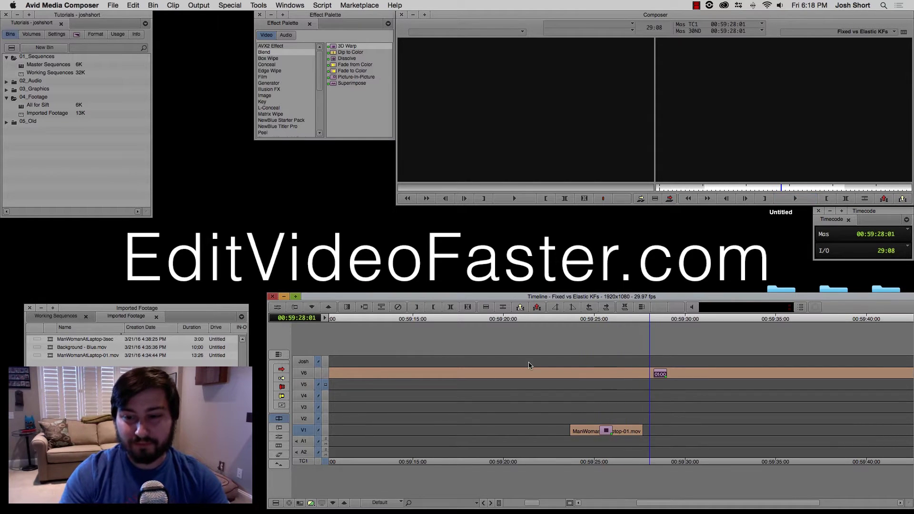
Step: Park the playhead at the V1 clip's start in the Source/Record workspace
{"action": "left_click_drag", "start_coordinate": [581, 318], "coordinate": [593, 357]}
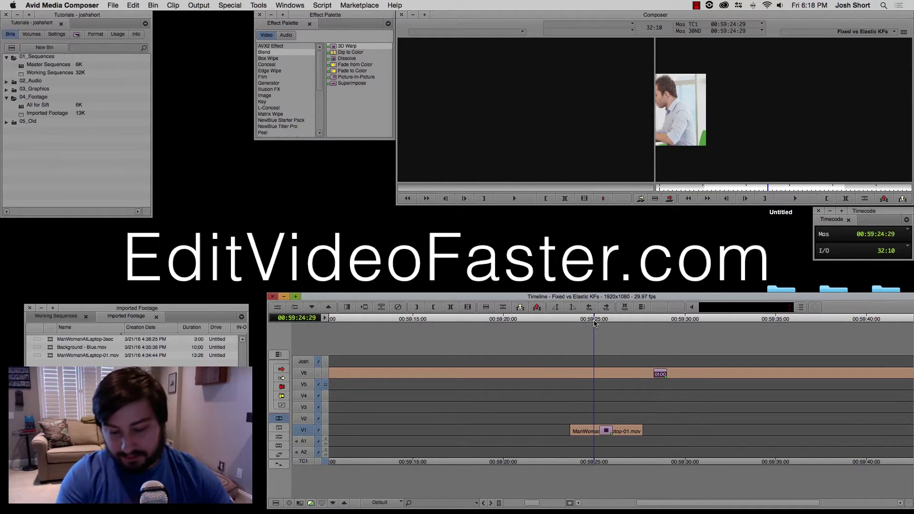
{"action": "key", "text": "shift+F8"}
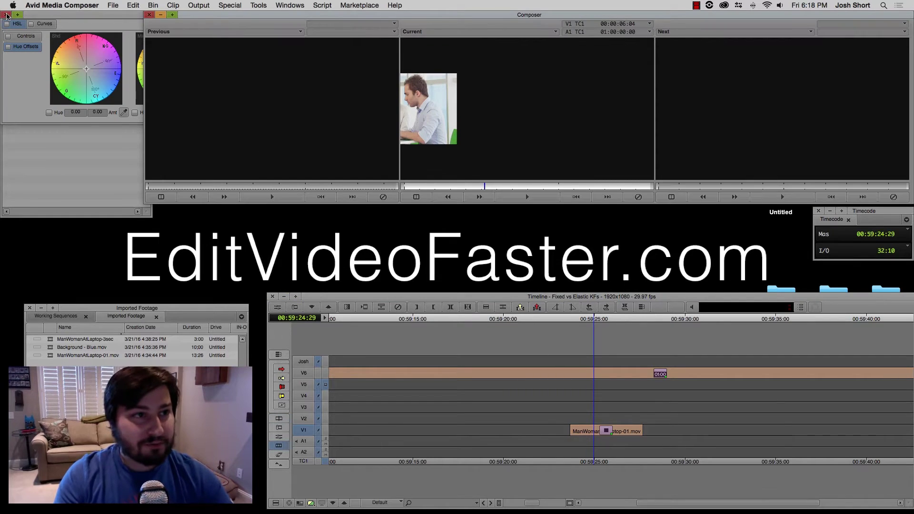
{"action": "key", "text": "shift+F12"}
{"action": "left_click", "coordinate": [596, 423]}
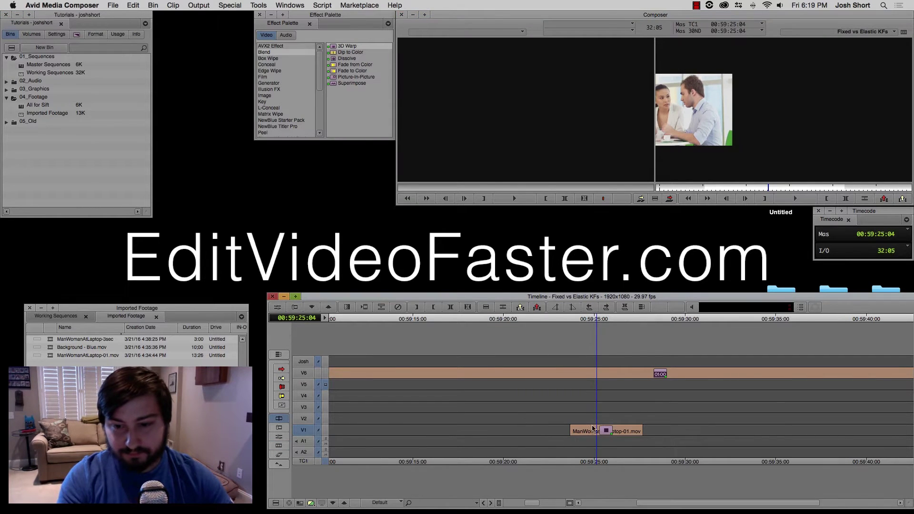
Step: Select both 3D Warp keyframes and confirm their behaviour stays Elastic
{"action": "key", "text": "super+8"}
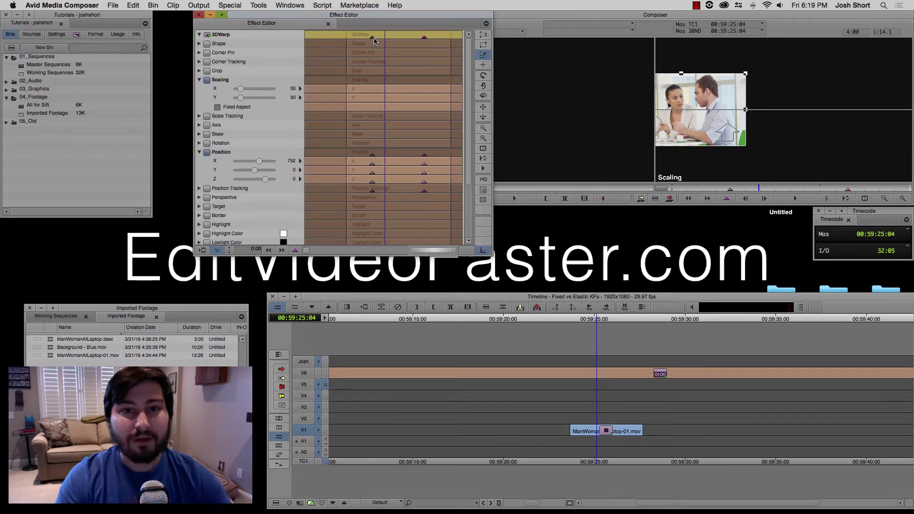
{"action": "left_click", "coordinate": [372, 36]}
{"action": "left_click", "coordinate": [425, 40]}
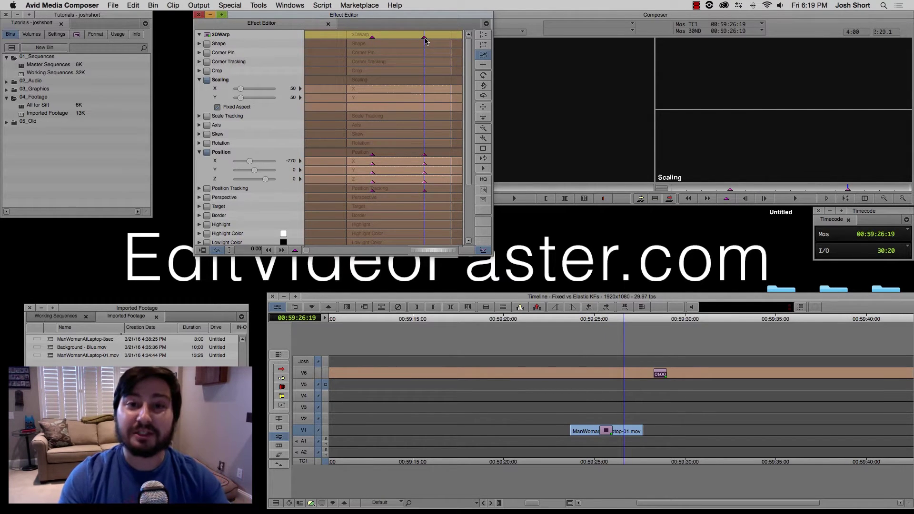
{"action": "right_click", "coordinate": [425, 40]}
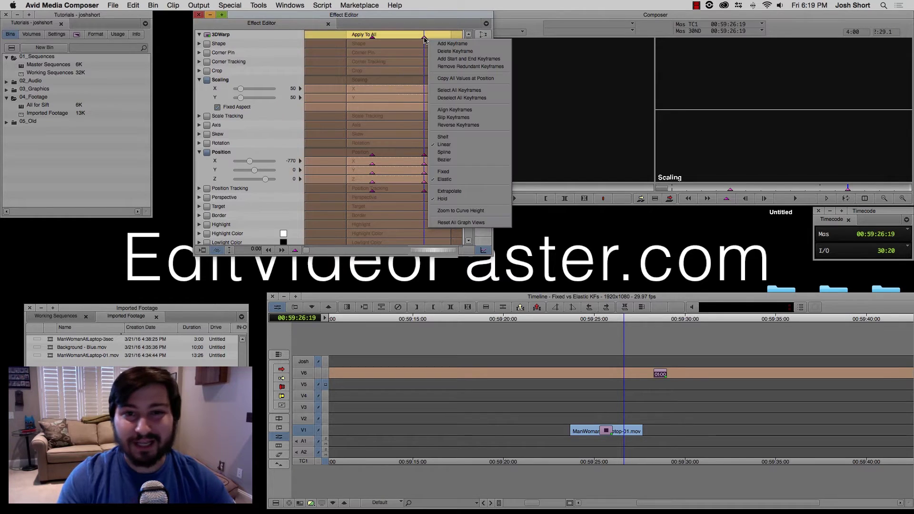
{"action": "left_click", "coordinate": [451, 179]}
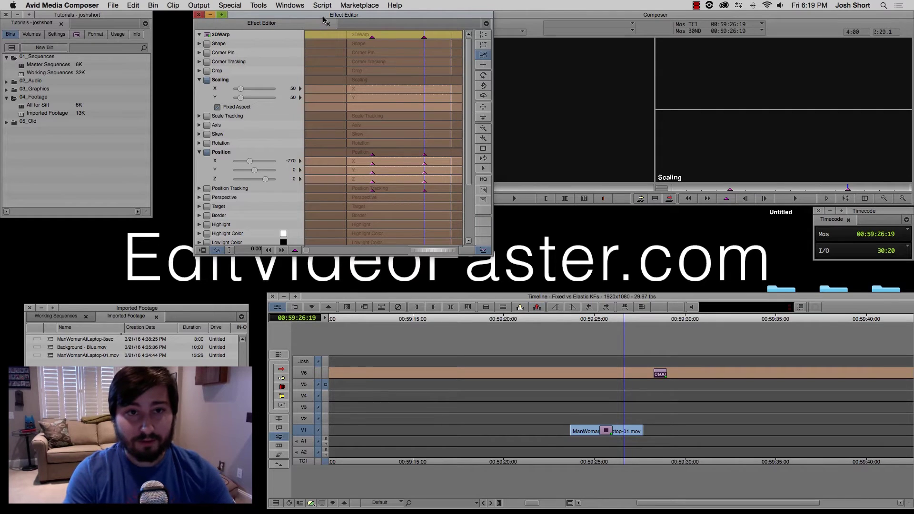
Step: Play the clip's end, park near its start, and reopen 3D Warp to inspect the Elastic keyframes
{"action": "key", "text": "super+8"}
{"action": "key", "text": "space"}
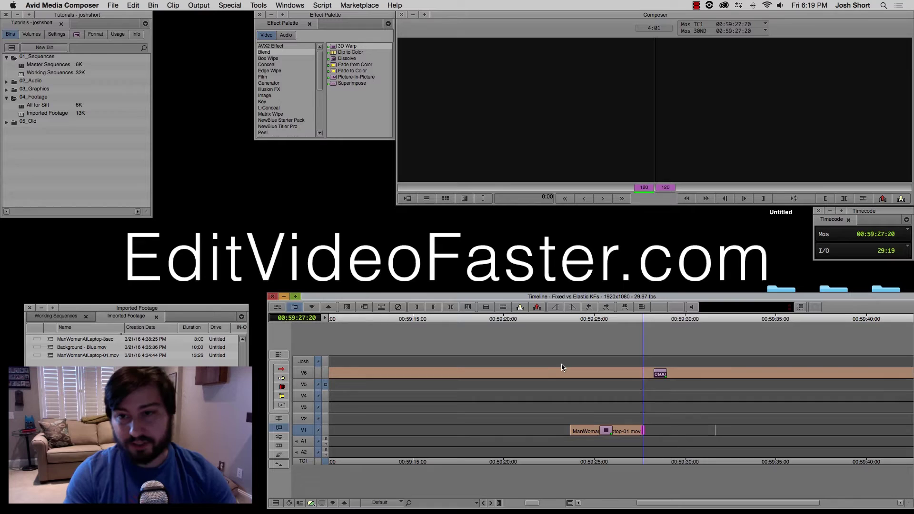
{"action": "left_click", "coordinate": [611, 352]}
{"action": "left_click", "coordinate": [594, 322]}
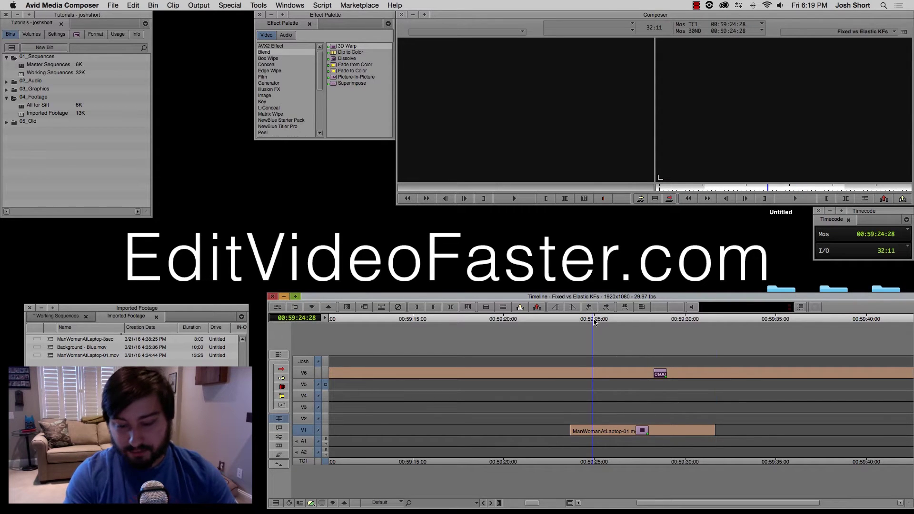
{"action": "key", "text": "super+8"}
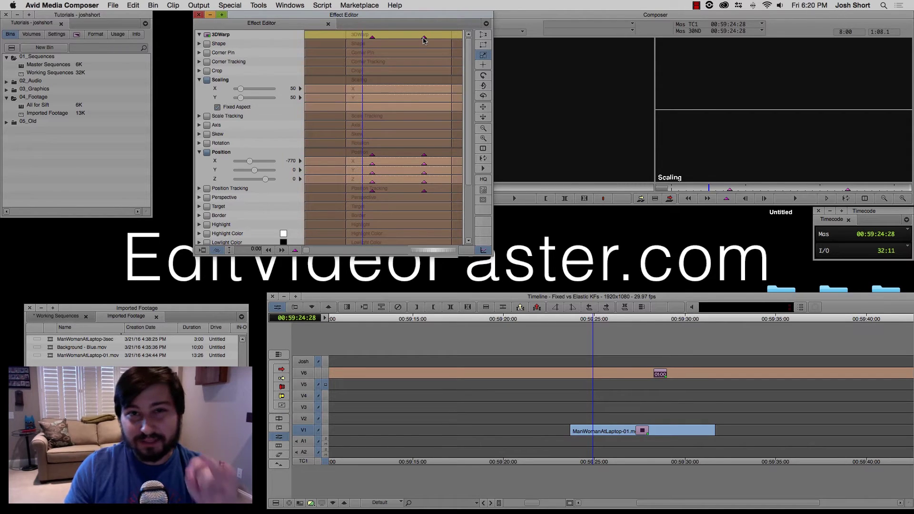
Step: Close the effect settings and play back the clip's stretched 3D Warp move
{"action": "left_click", "coordinate": [329, 26]}
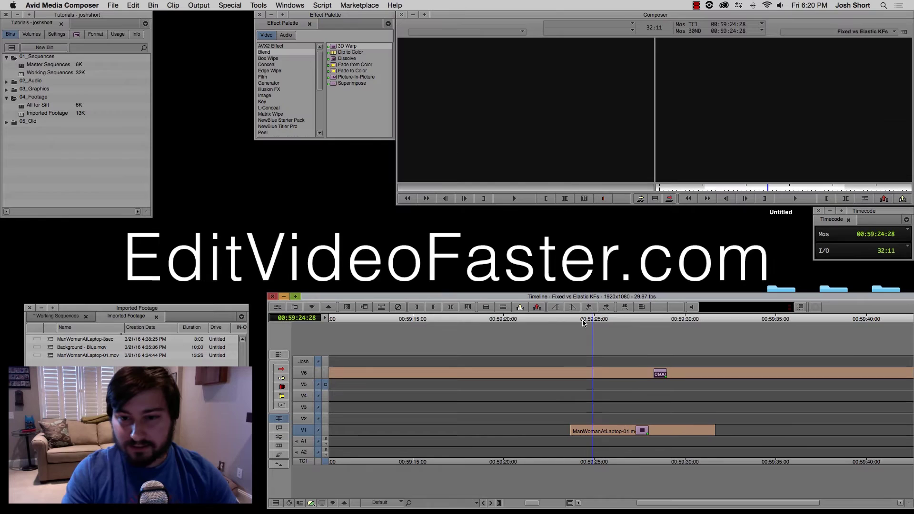
{"action": "left_click_drag", "start_coordinate": [584, 324], "coordinate": [568, 323]}
{"action": "key", "text": "space"}
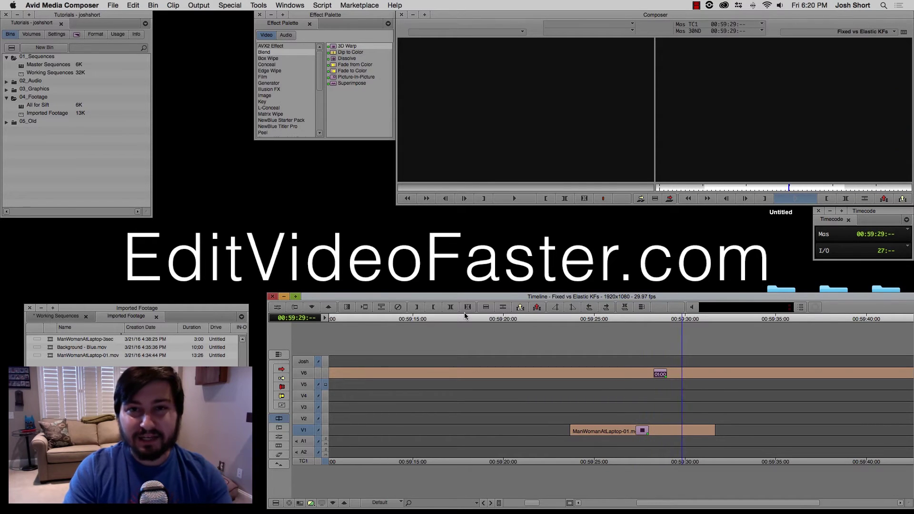
{"action": "key", "text": "space"}
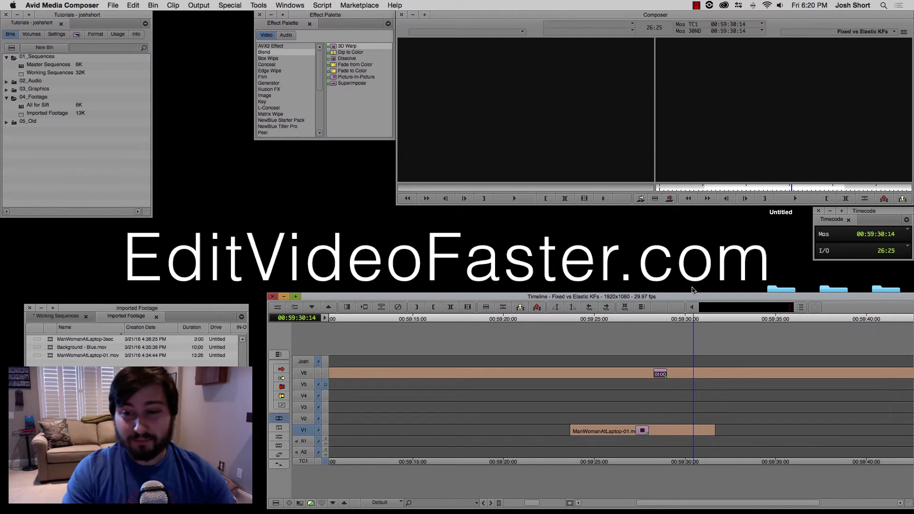
Step: Trim the laptop clip's end and undo the extension to restore its original length
{"action": "left_click", "coordinate": [701, 325]}
{"action": "key", "text": "u"}
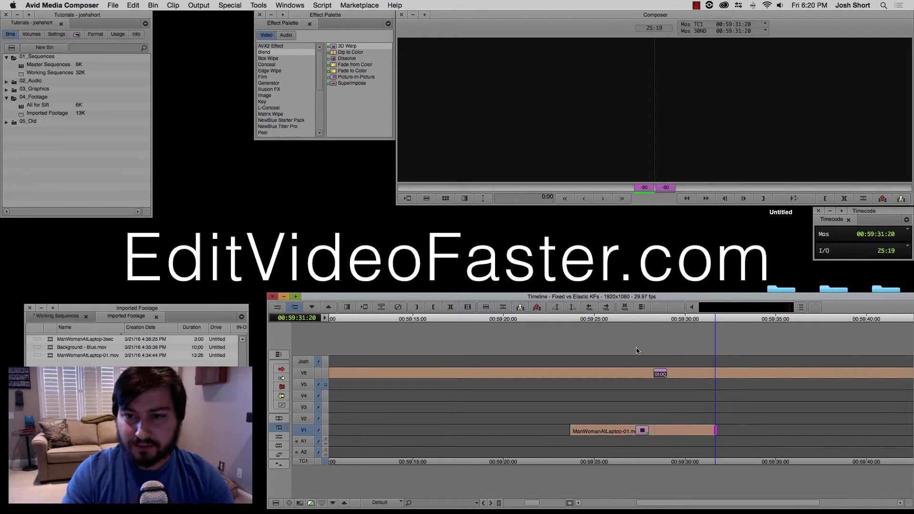
{"action": "key", "text": "super+z"}
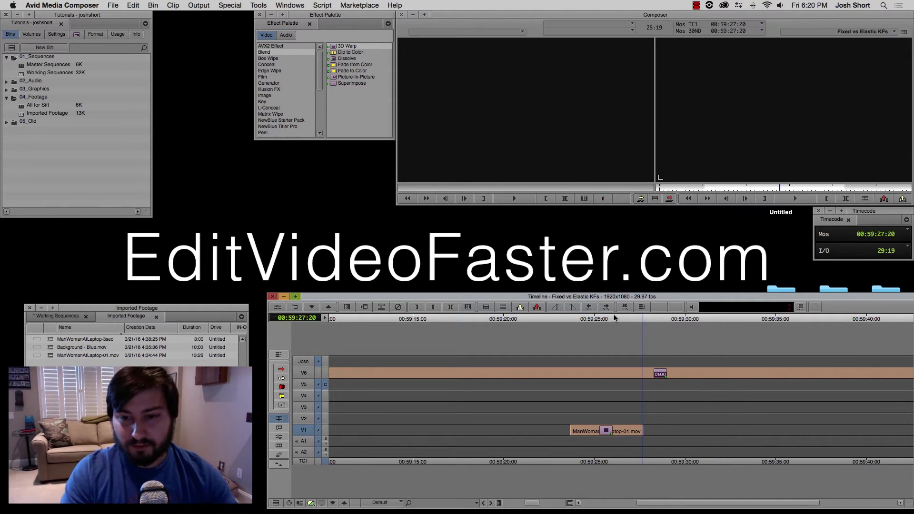
Step: Park at 00:59:25:12 inside the laptop clip and open its 3D Warp settings
{"action": "left_click", "coordinate": [597, 322]}
{"action": "left_click_drag", "start_coordinate": [597, 322], "coordinate": [601, 323]}
{"action": "key", "text": "super+8"}
{"action": "left_click", "coordinate": [602, 424]}
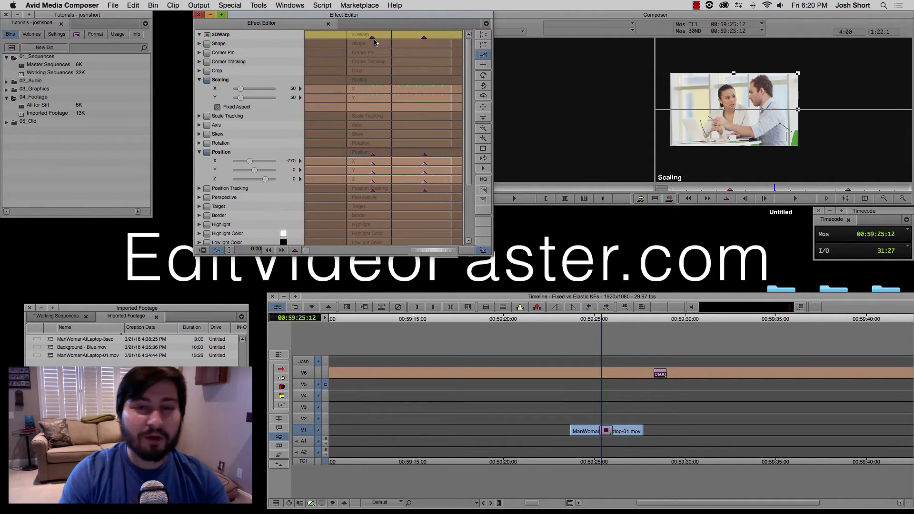
Step: Set the 3DWarp keyframe track to Fixed, then close the Effect Editor
{"action": "right_click", "coordinate": [424, 37]}
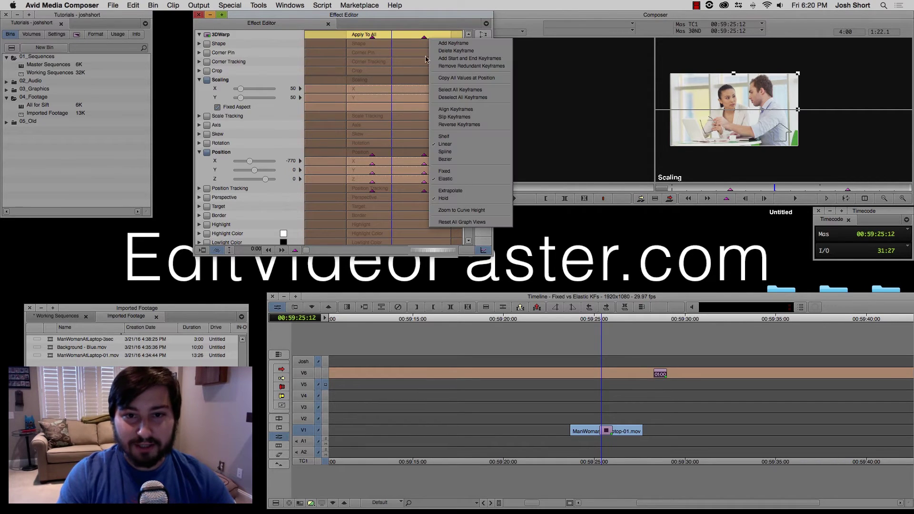
{"action": "left_click", "coordinate": [444, 170]}
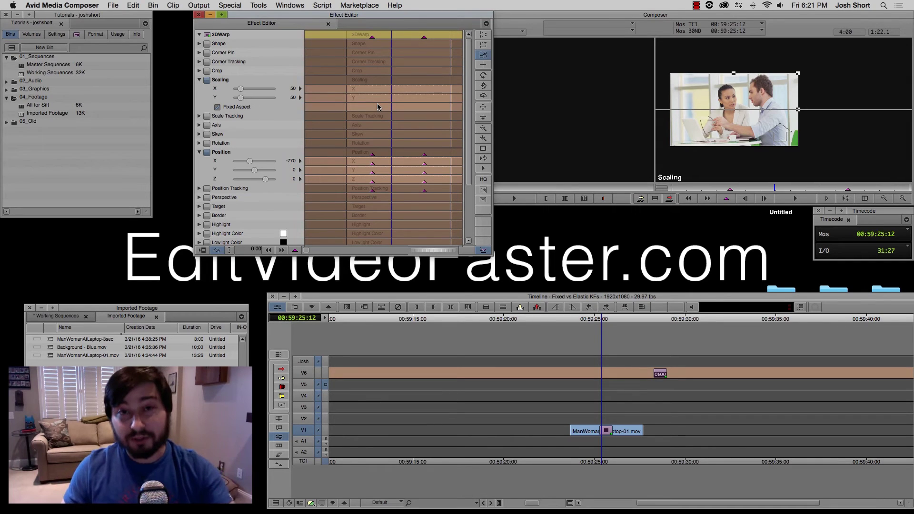
{"action": "left_click", "coordinate": [328, 23]}
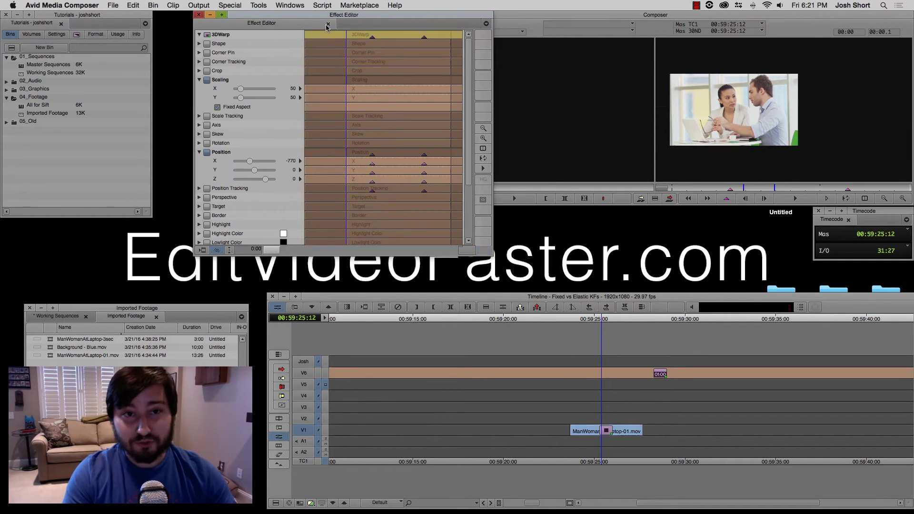
Step: Trim the laptop clip's end out to 00:59:31:20 and reopen 3D Warp to check the Fixed keyframes
{"action": "left_click", "coordinate": [607, 406]}
{"action": "key", "text": "u"}
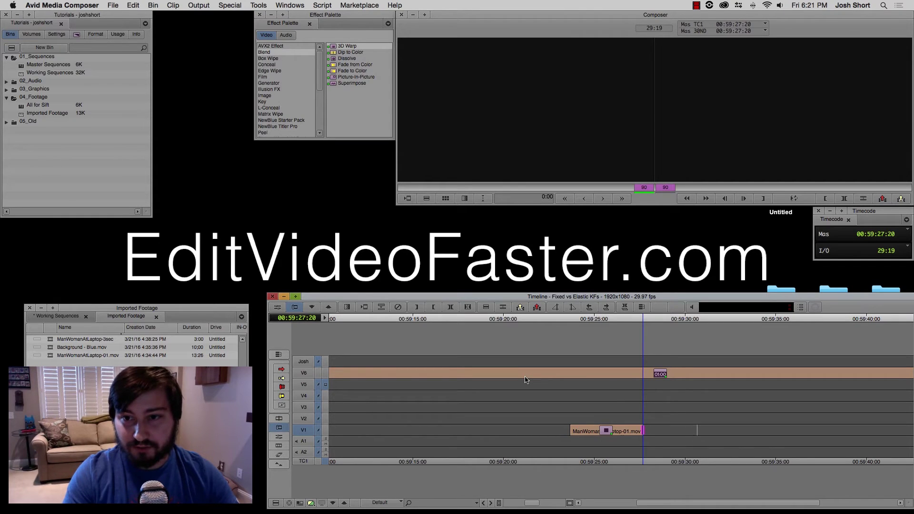
{"action": "key", "text": "super+z"}
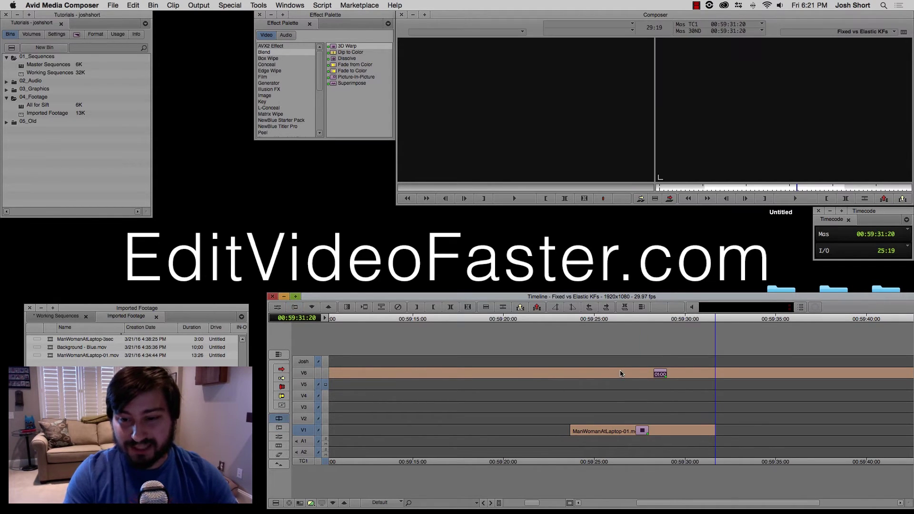
{"action": "left_click", "coordinate": [597, 321]}
{"action": "left_click", "coordinate": [604, 430]}
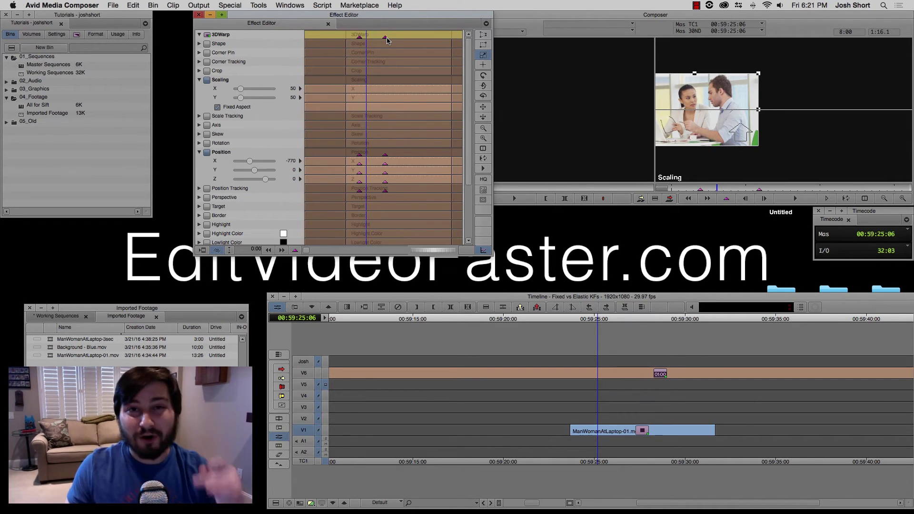
{"action": "left_click", "coordinate": [328, 24]}
{"action": "left_click", "coordinate": [571, 319]}
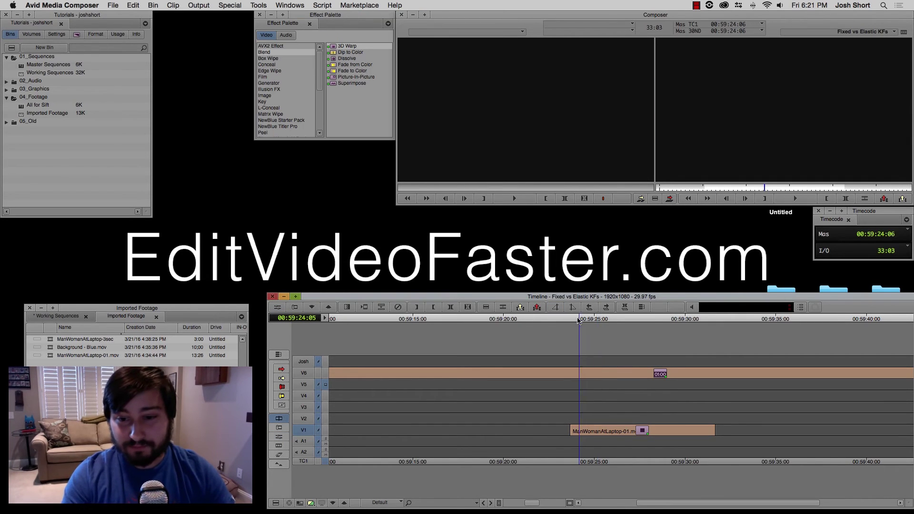
{"action": "key", "text": "space"}
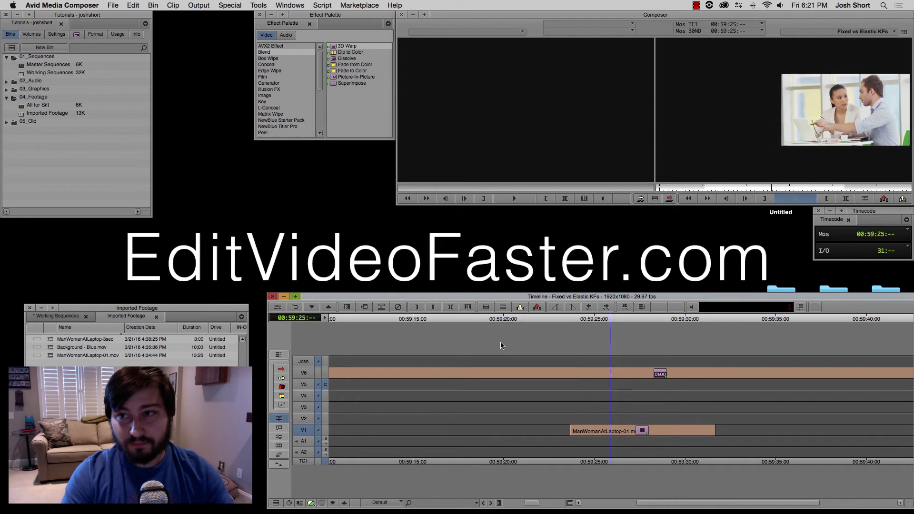
{"action": "key", "text": "space"}
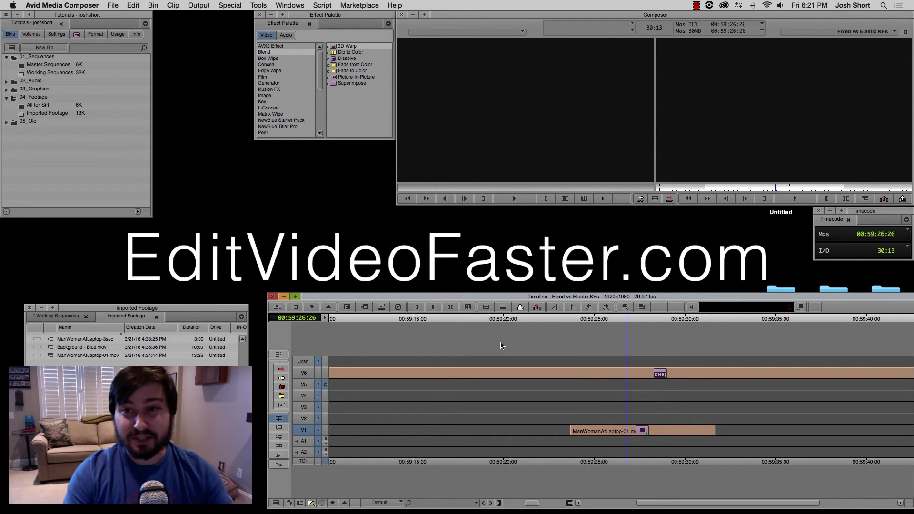
{"action": "key", "text": "space"}
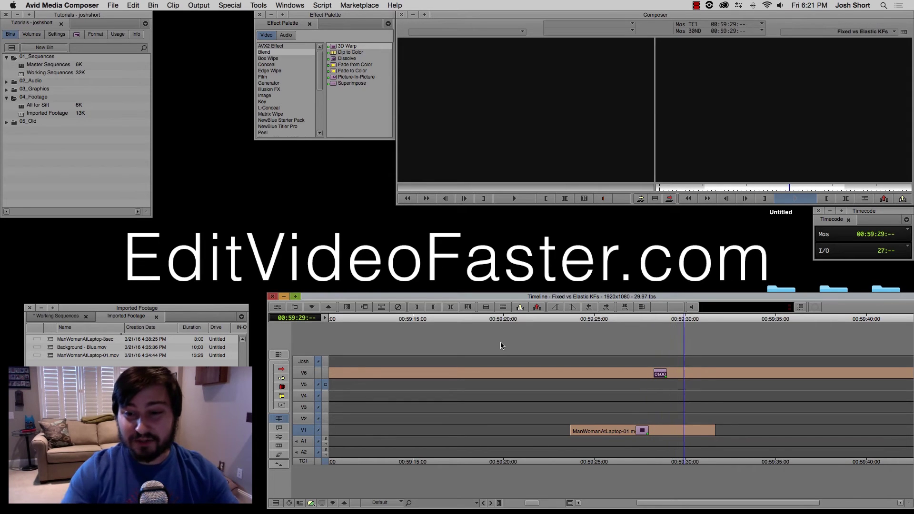
{"action": "key", "text": "space"}
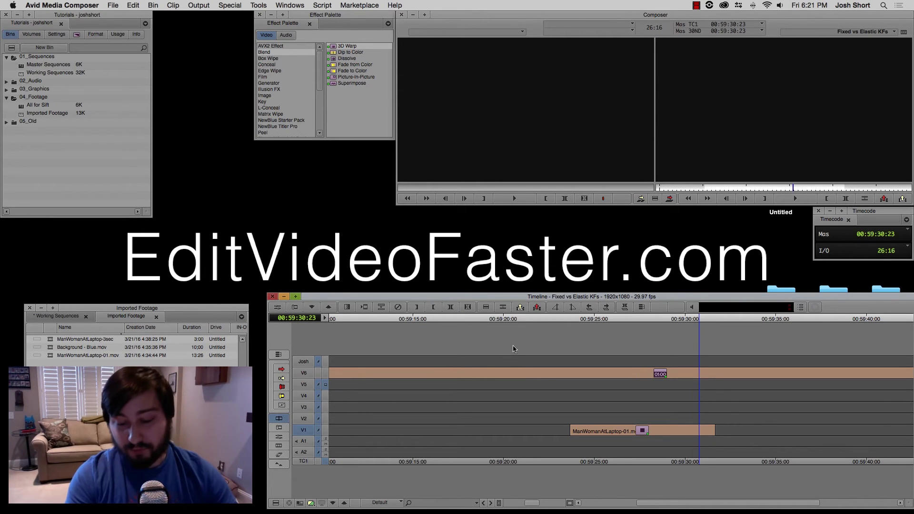
{"action": "key", "text": "super+8"}
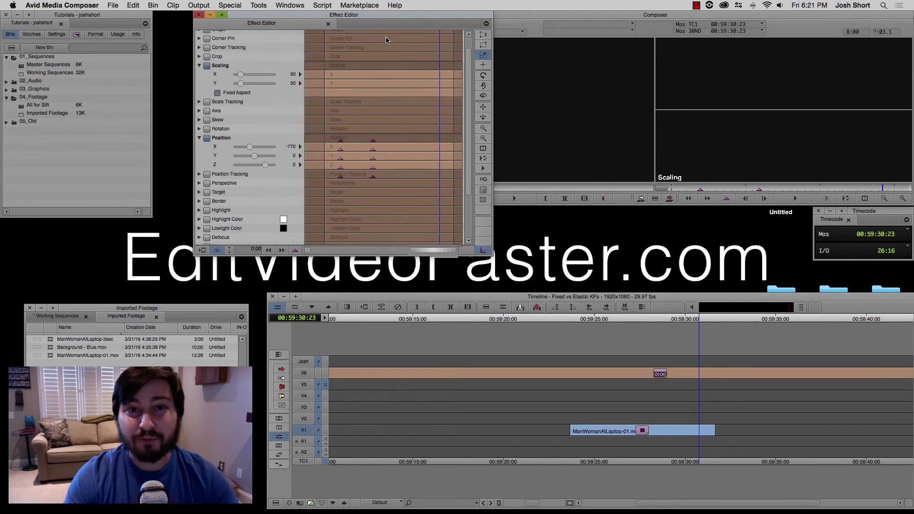
{"action": "right_click", "coordinate": [386, 40]}
{"action": "left_click", "coordinate": [373, 53]}
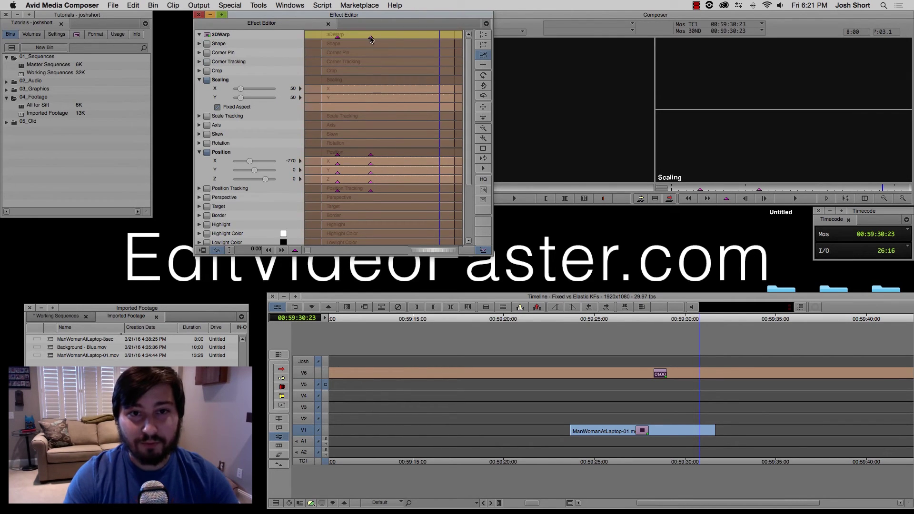
{"action": "right_click", "coordinate": [371, 39]}
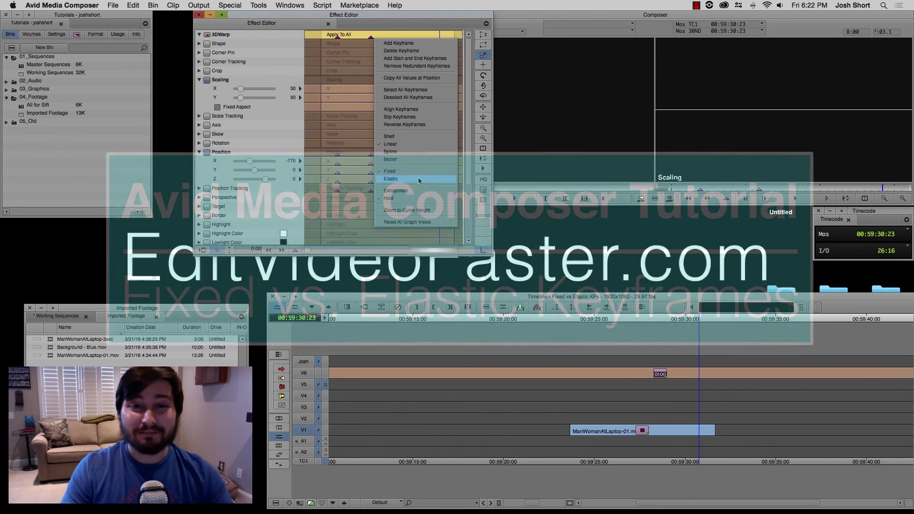
{"action": "left_click", "coordinate": [349, 159]}
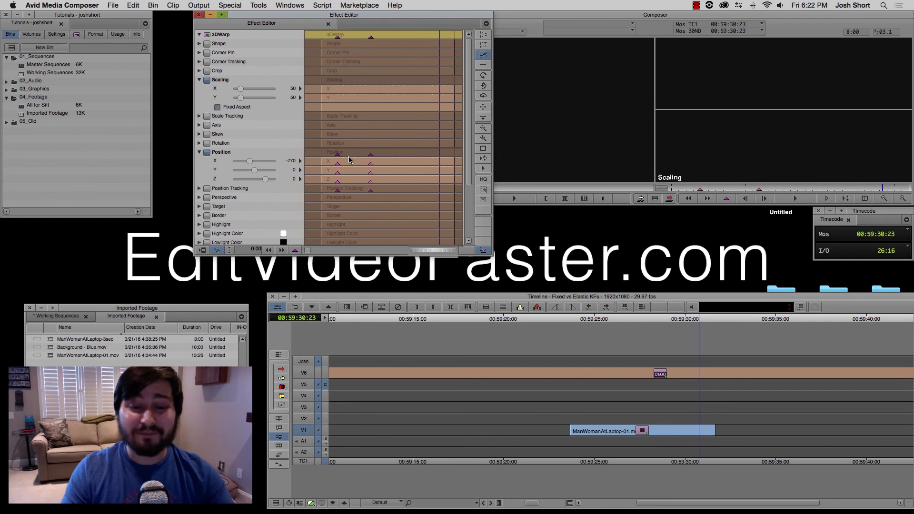
Step: Switch to Chrome showing the editvideofaster.com home page
{"action": "key", "text": "super+Tab"}
{"action": "key", "text": "super+Tab"}
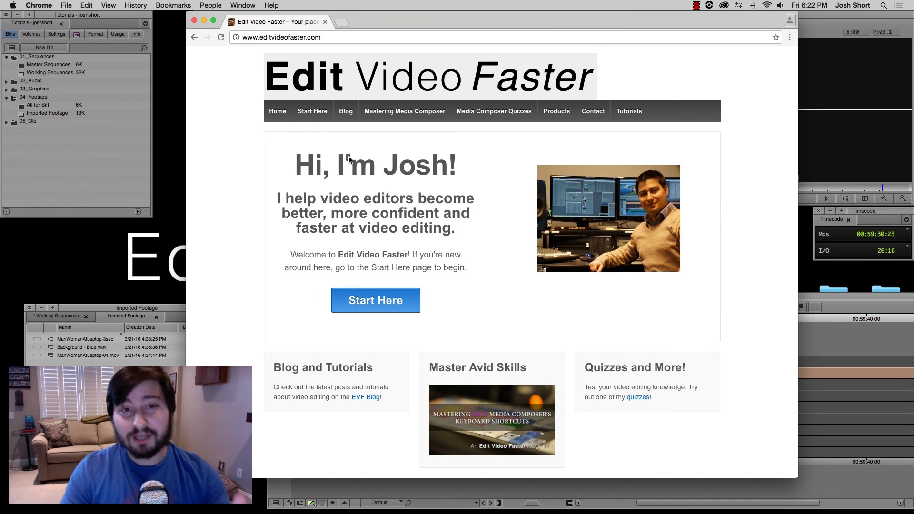